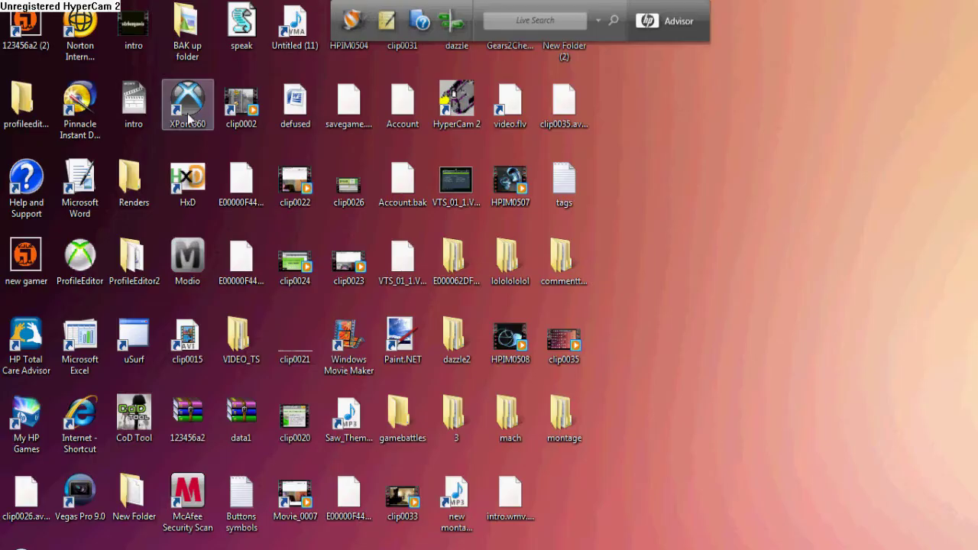
Start XPort 360 with the 60.01 GB Xbox 360 hard disk and select Partition 3's Content folder
click(188, 117)
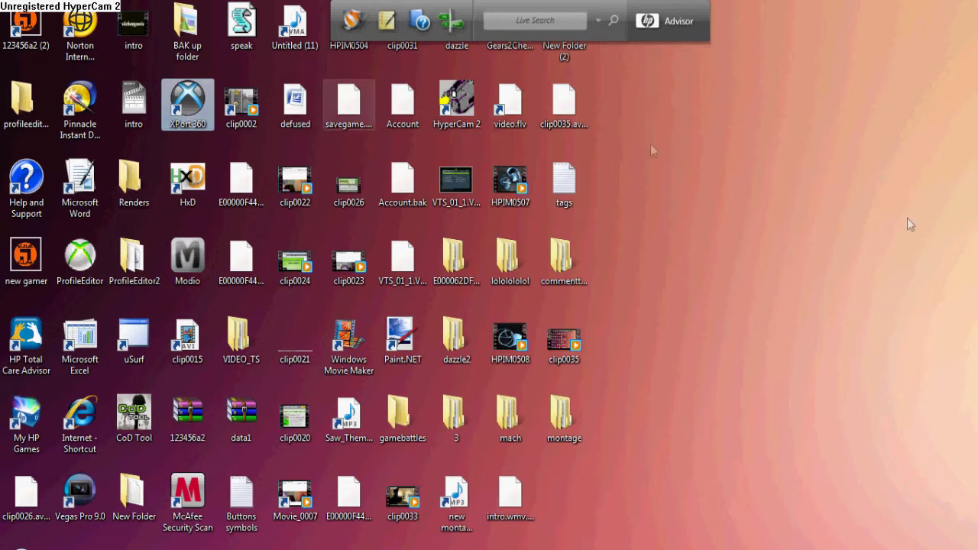
double_click(197, 122)
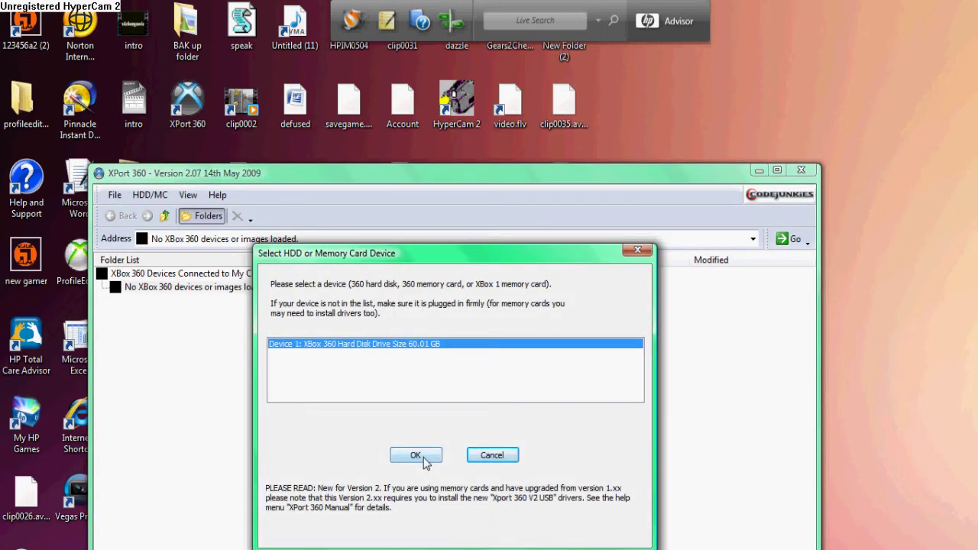
click(416, 456)
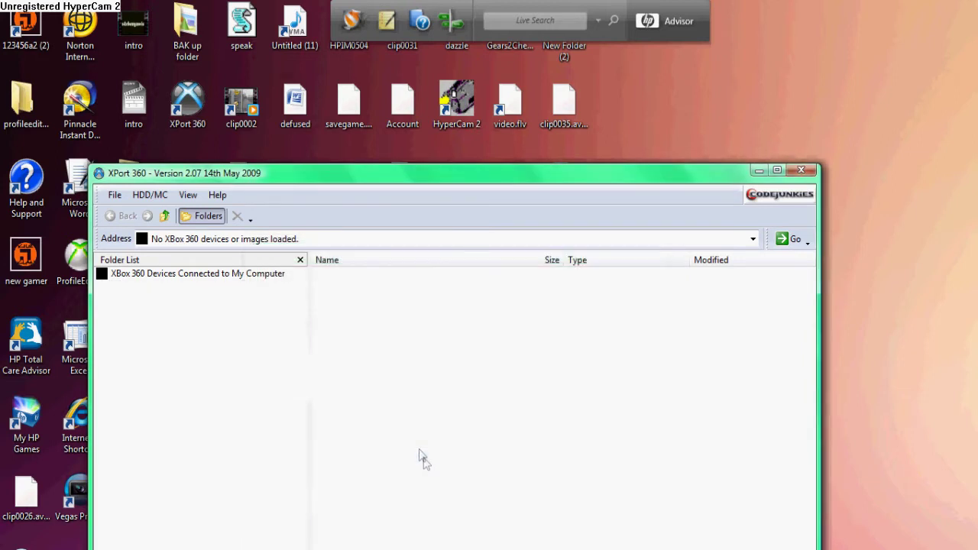
double_click(208, 298)
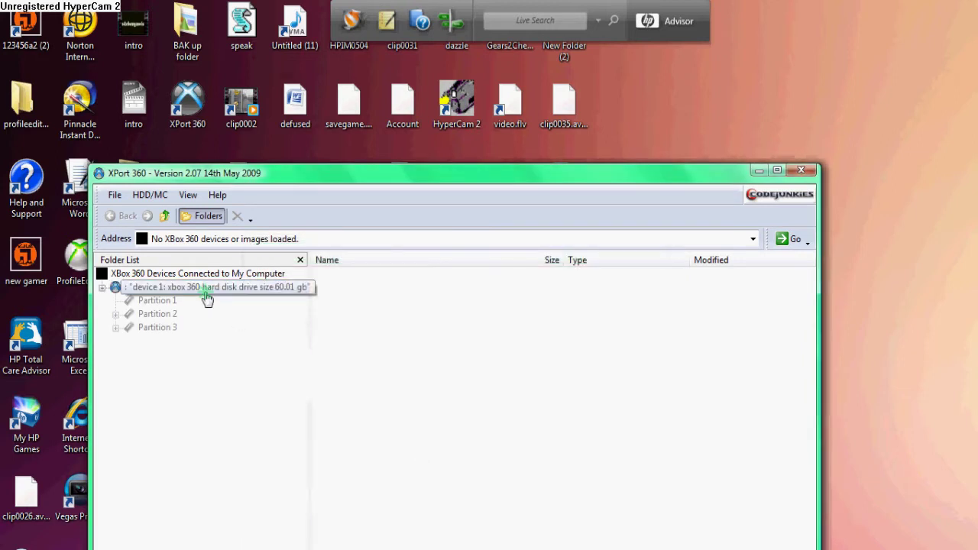
double_click(158, 329)
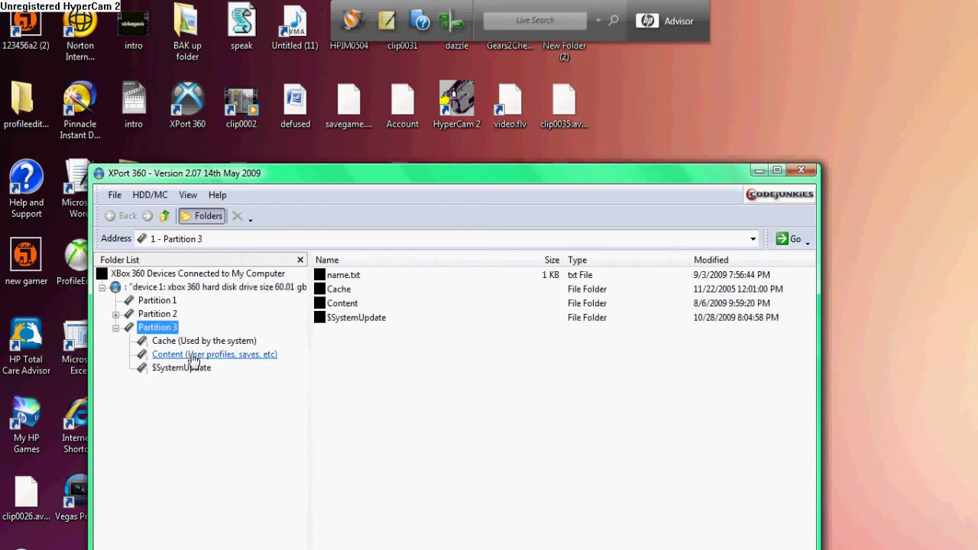
click(193, 356)
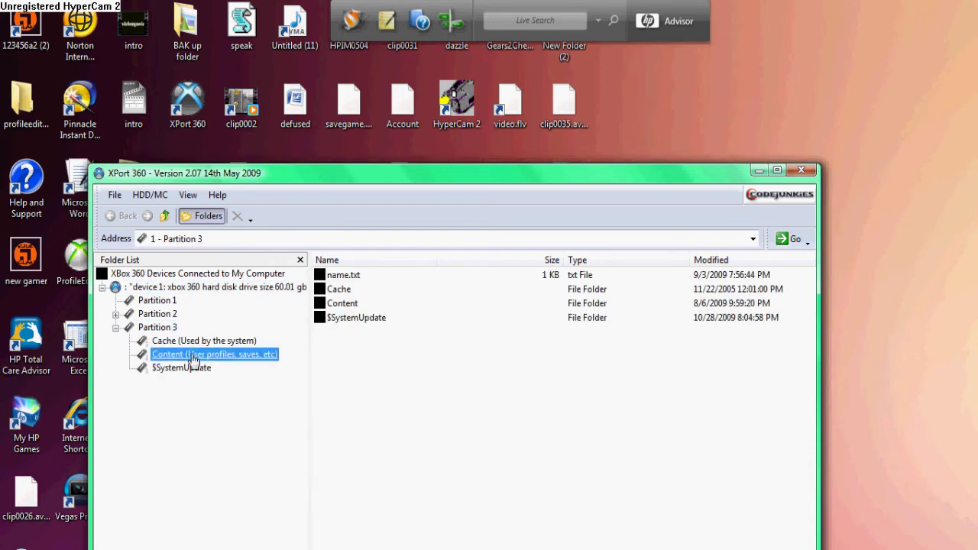
Browse to E00000F44832C7A0\FFFE07D1\00010000, copy the 9.65 MB profile file to the desktop, and close XPort 360
double_click(193, 358)
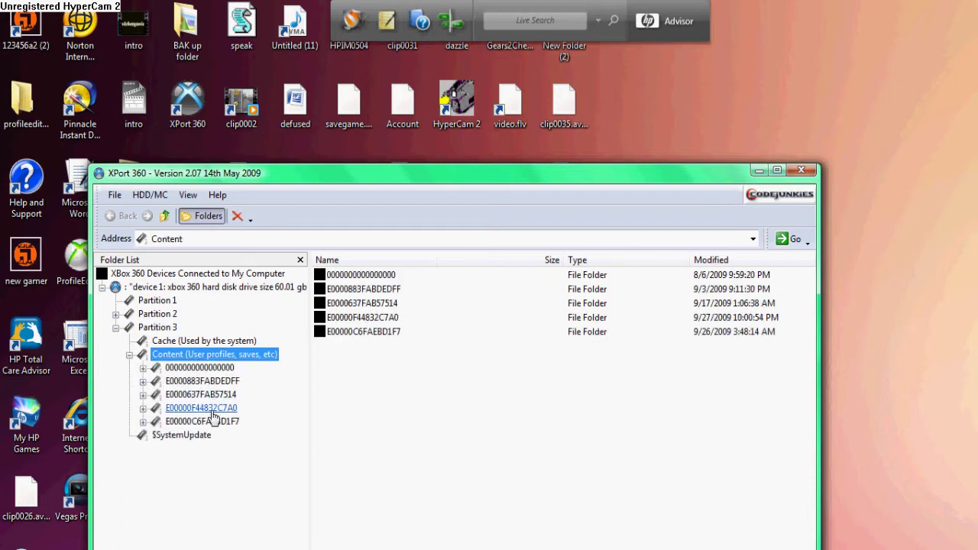
double_click(213, 413)
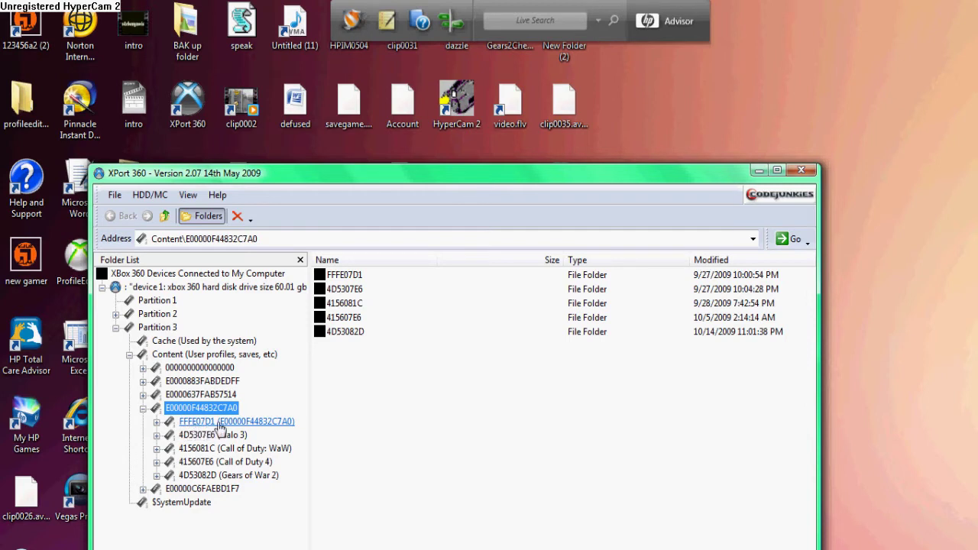
double_click(218, 424)
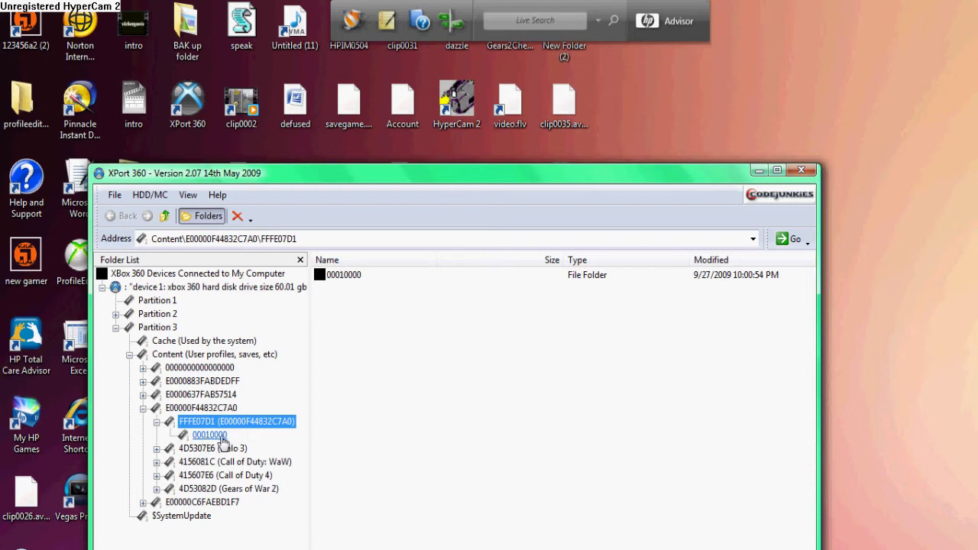
click(224, 440)
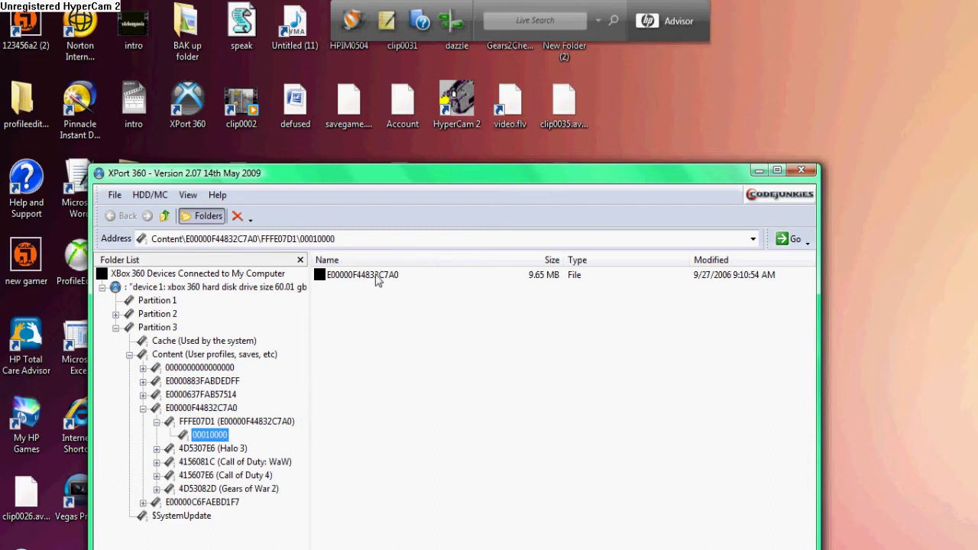
drag(375, 279, 704, 101)
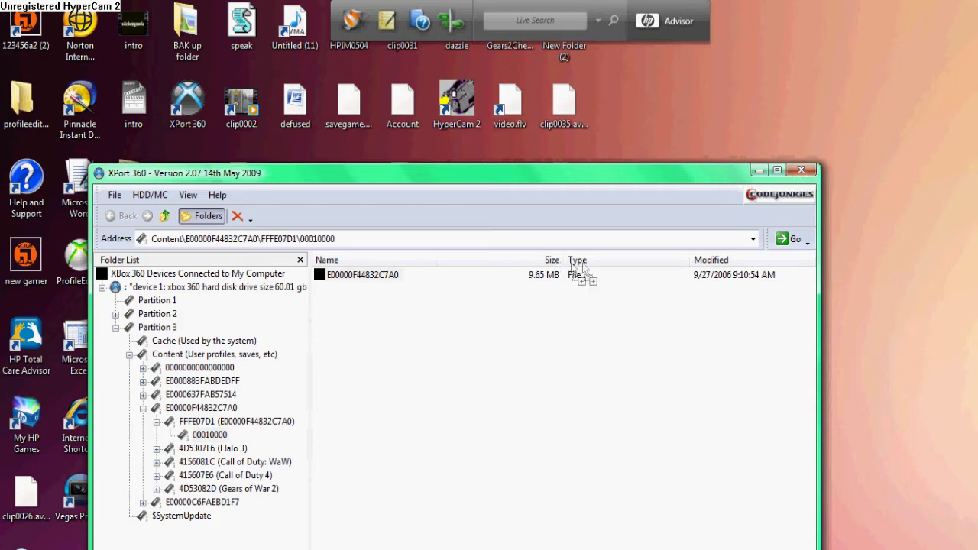
click(801, 170)
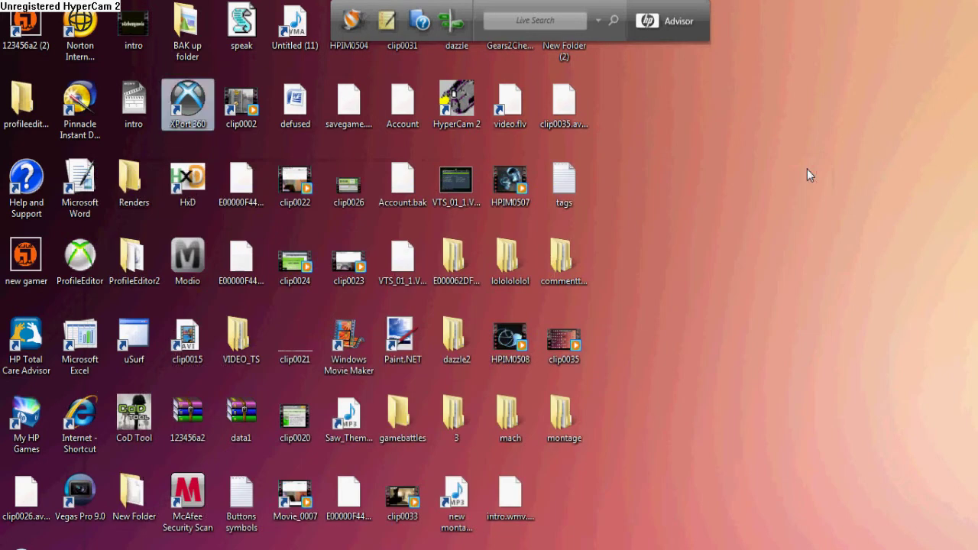
Search the Start menu for 'pro' and open the ProfileEditor2 folder
click(753, 205)
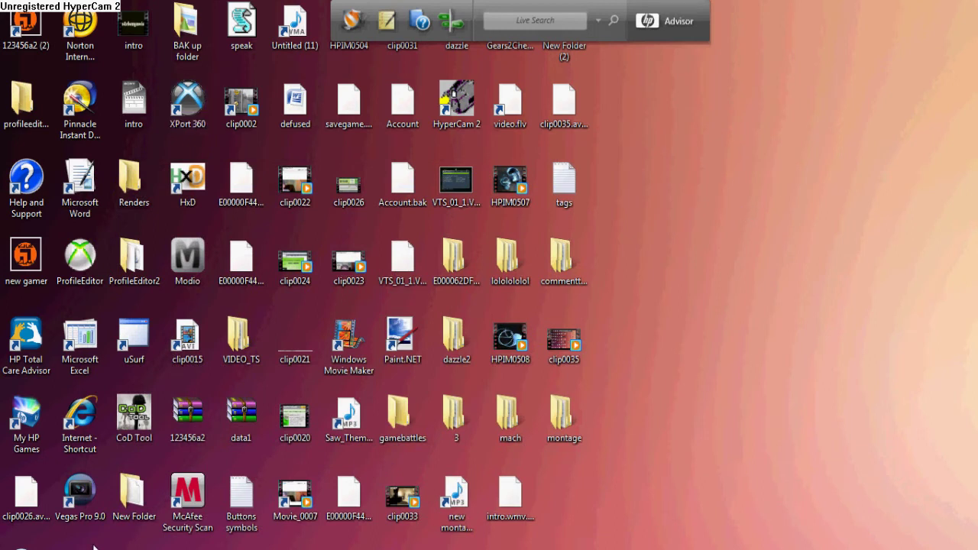
key(super)
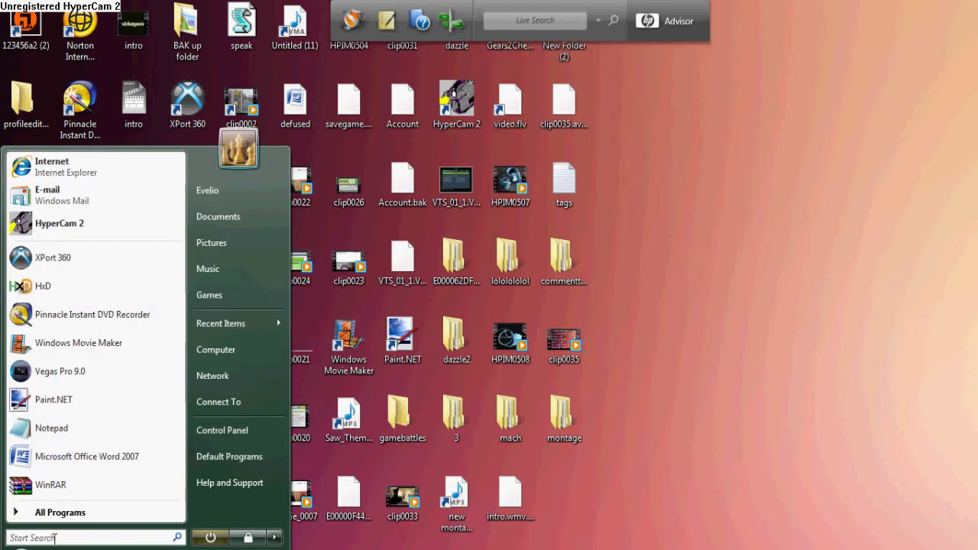
text(p)
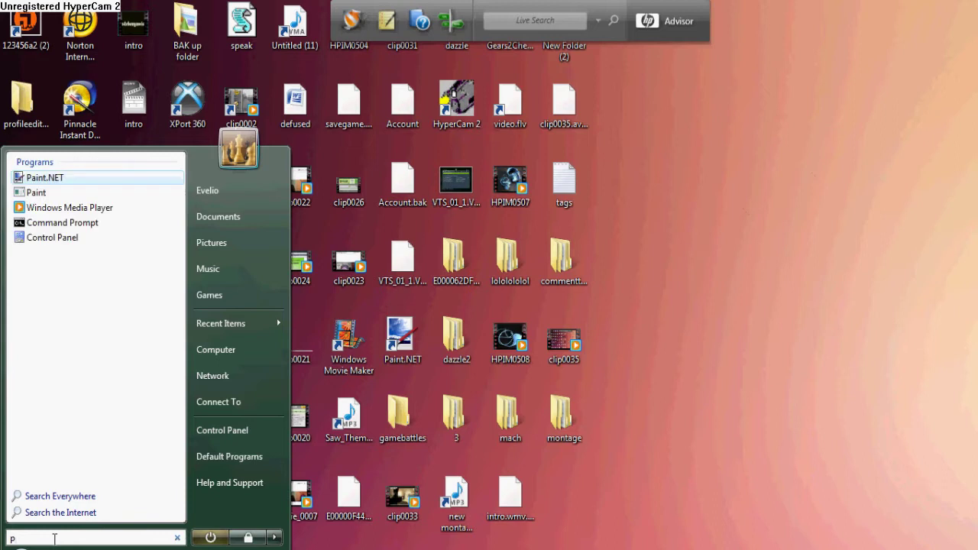
text(rof)
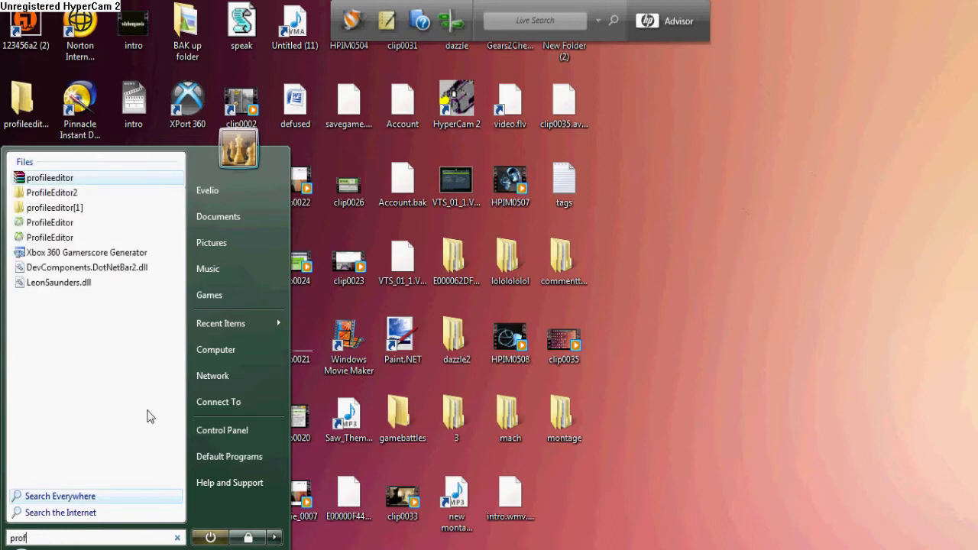
click(73, 197)
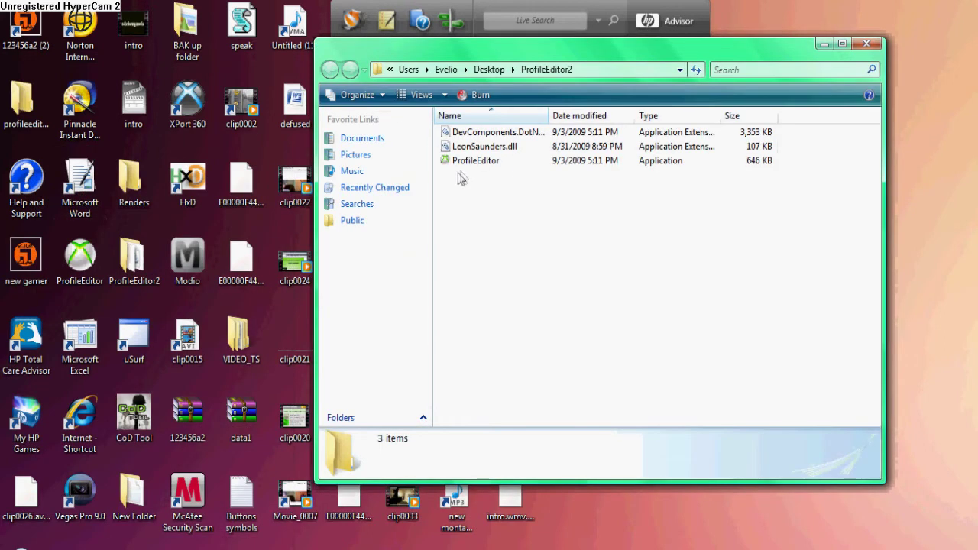
Run ProfileEditor past the security warning, close the ProfileEditor2 folder, and reposition the editor window
double_click(472, 161)
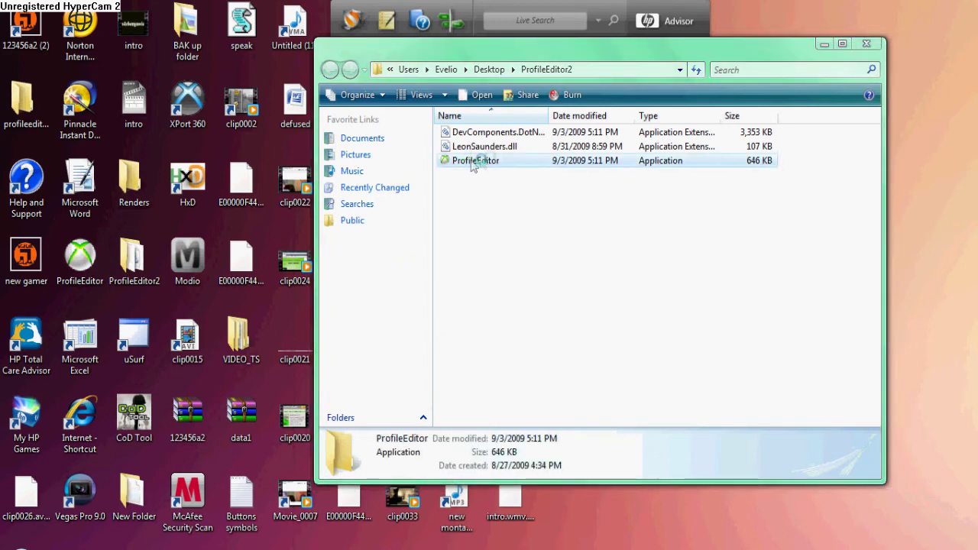
click(540, 353)
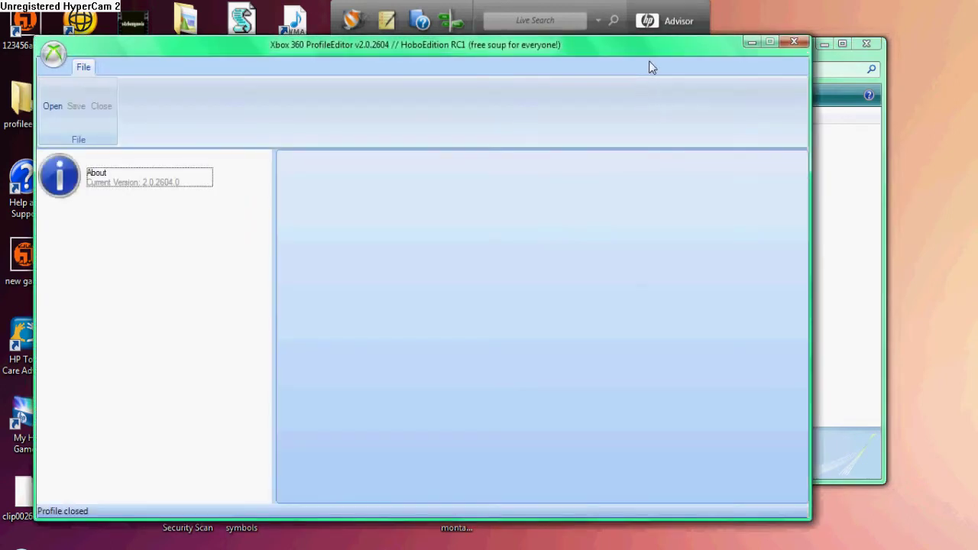
click(867, 43)
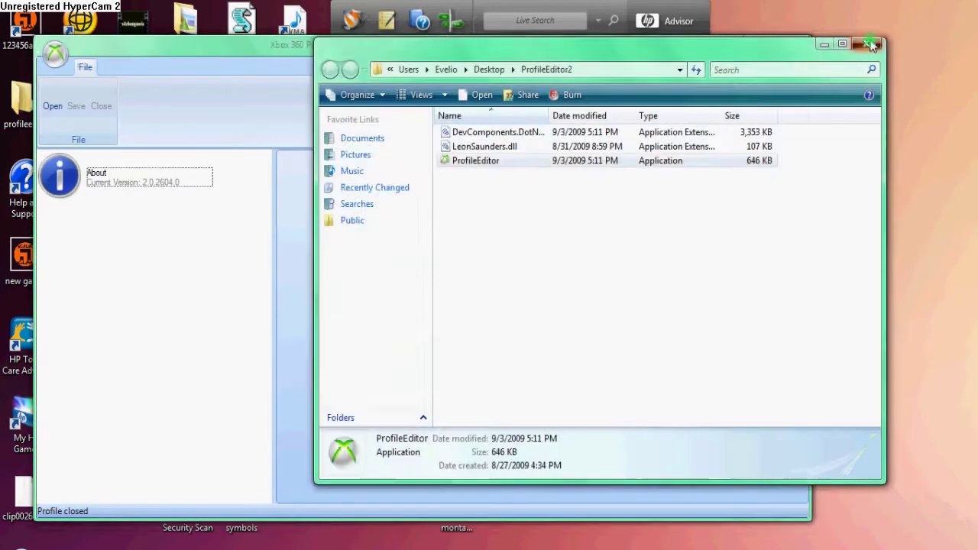
drag(706, 58, 429, 44)
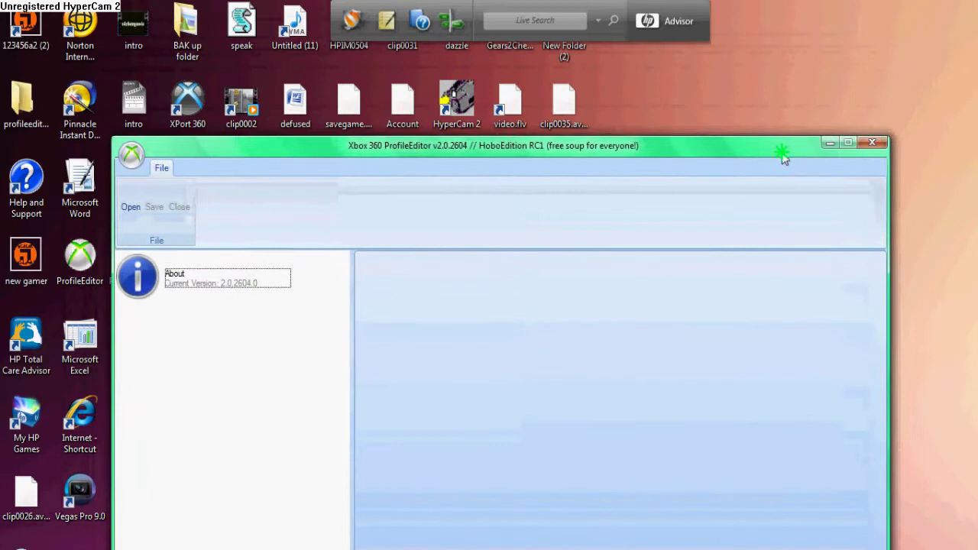
drag(784, 157, 903, 321)
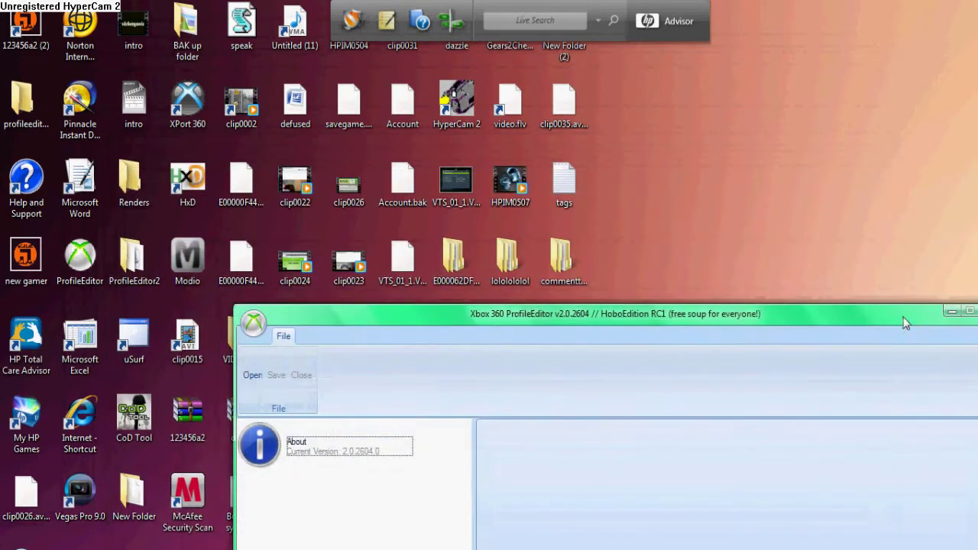
click(243, 187)
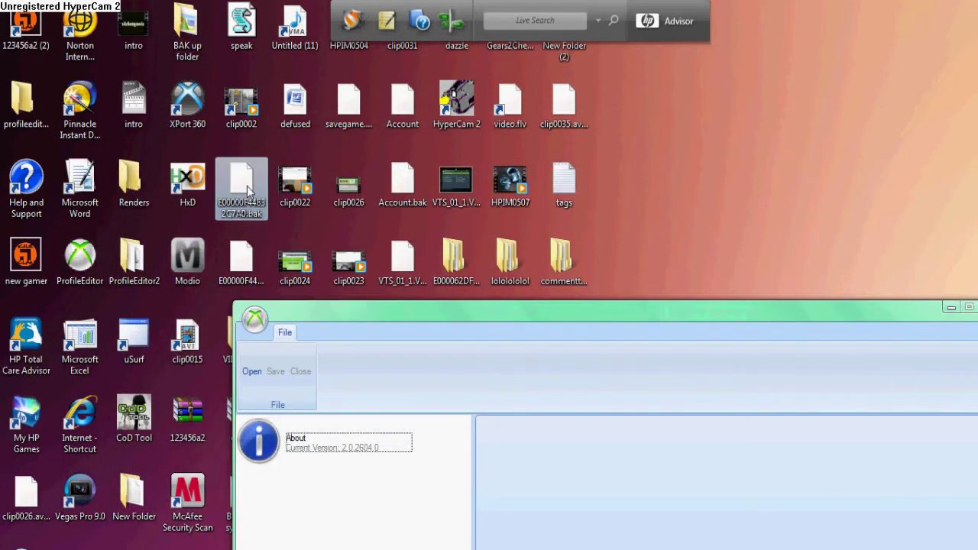
drag(257, 234, 252, 264)
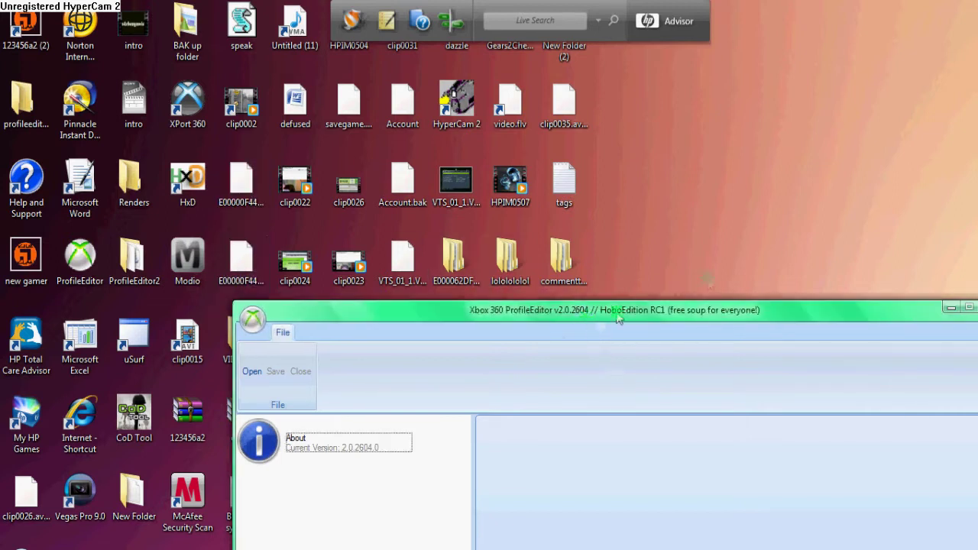
drag(585, 321, 722, 272)
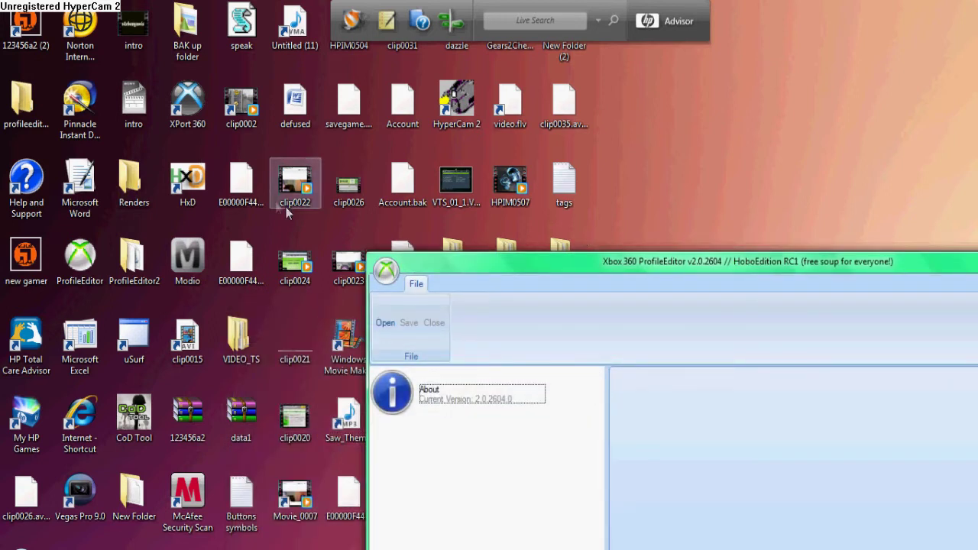
click(345, 489)
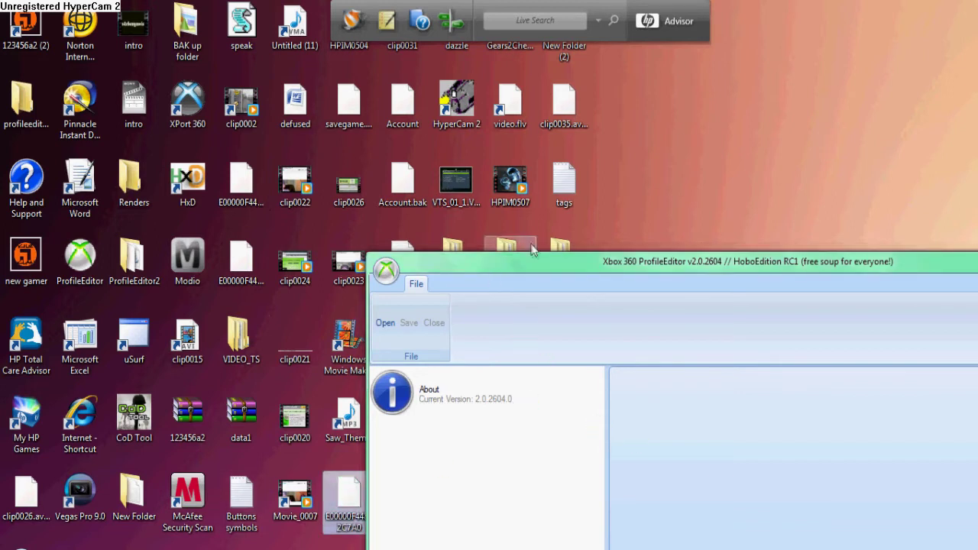
Choose File > Open and select the copied E00000F44832C7A0 profile file on the desktop
drag(467, 257, 266, 107)
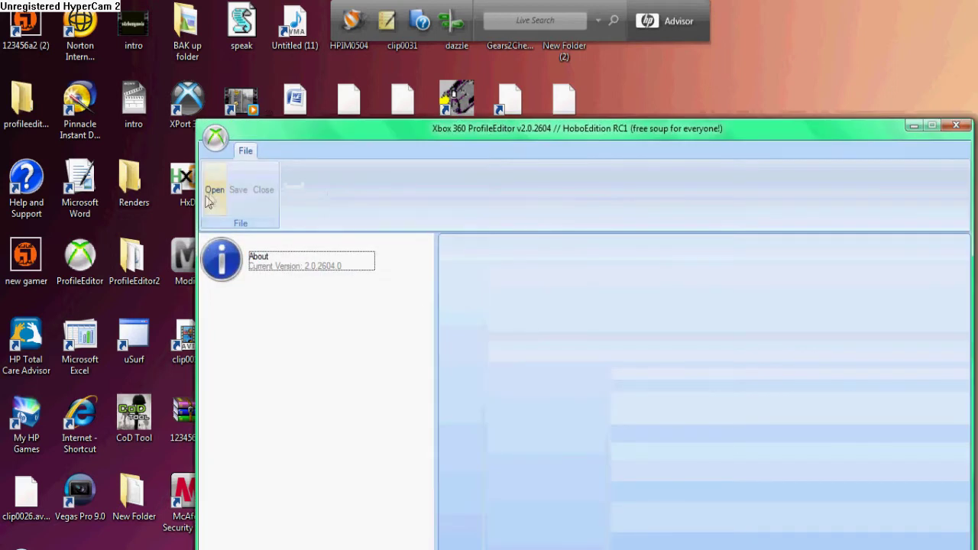
click(214, 190)
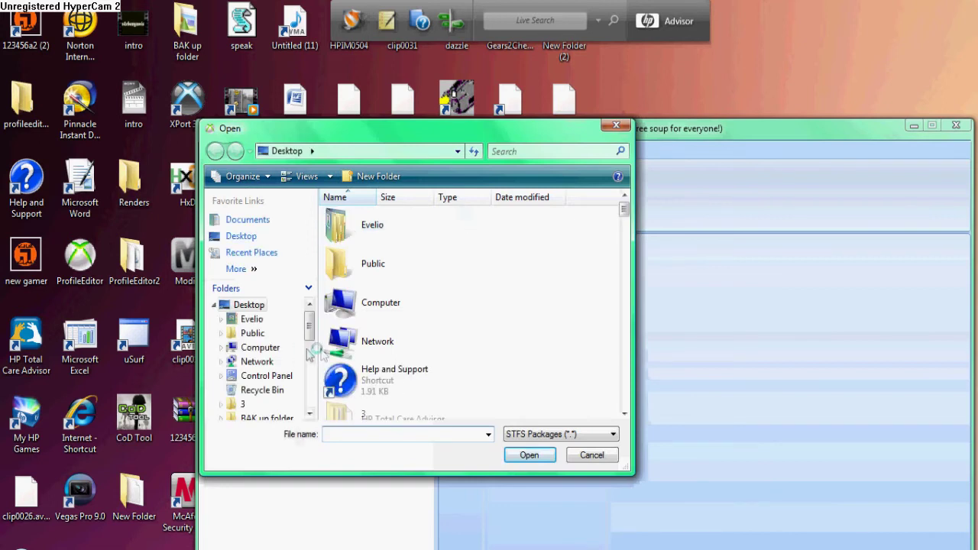
drag(623, 211, 627, 324)
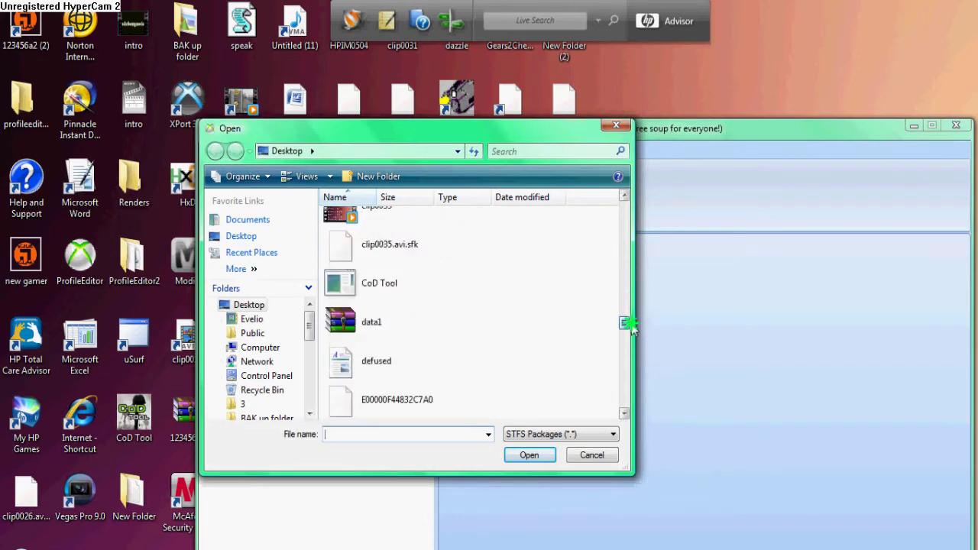
click(410, 372)
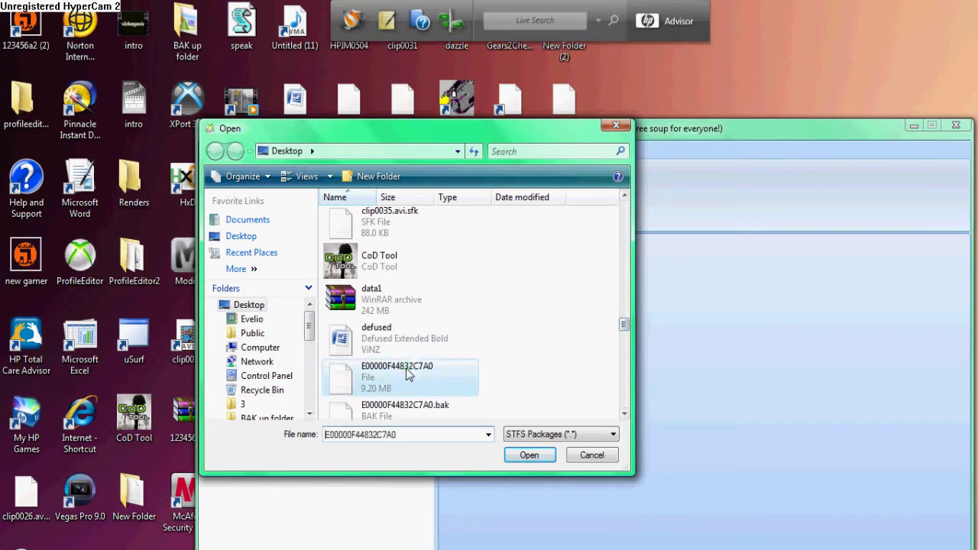
Open the selected profile, scroll through its game list, and select the profile entry at the top
click(516, 456)
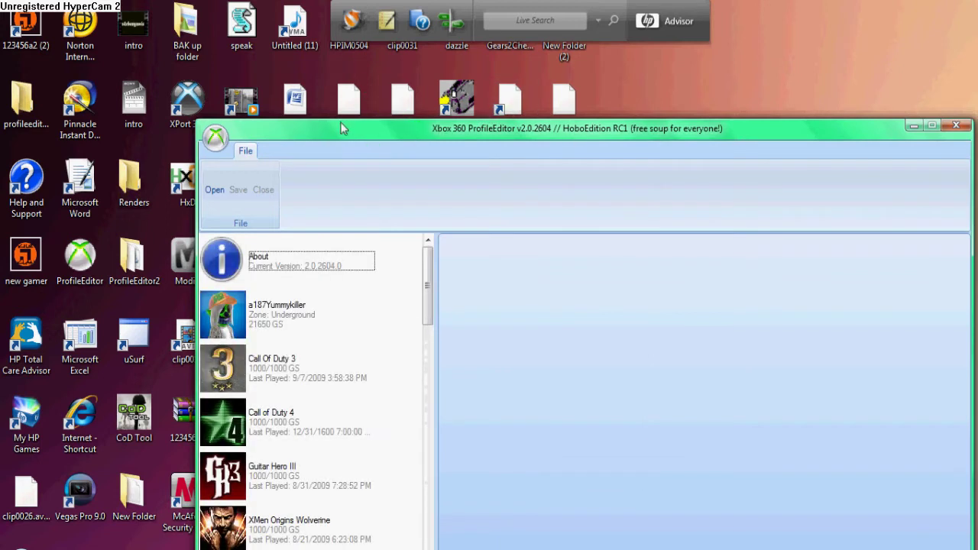
drag(346, 129, 279, 31)
drag(361, 170, 376, 439)
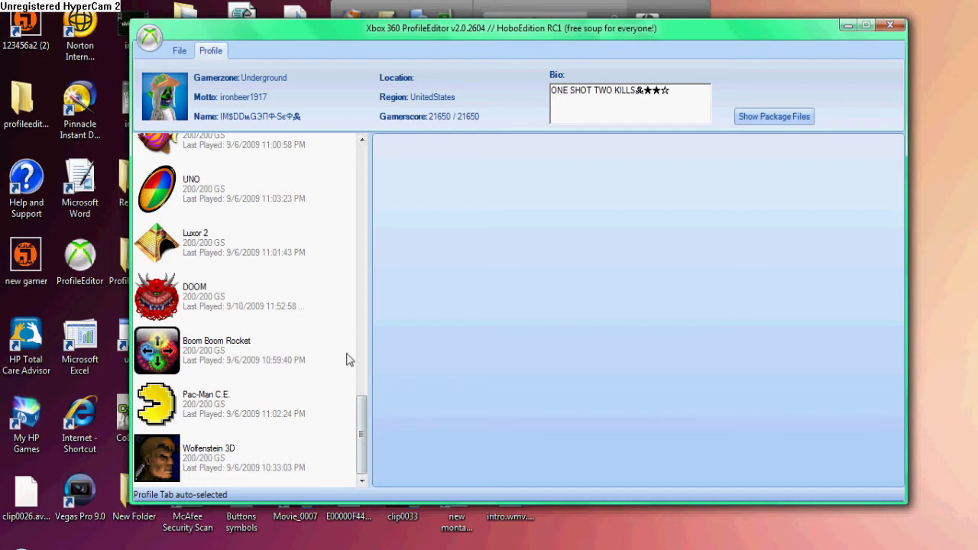
drag(360, 443, 343, 196)
click(244, 220)
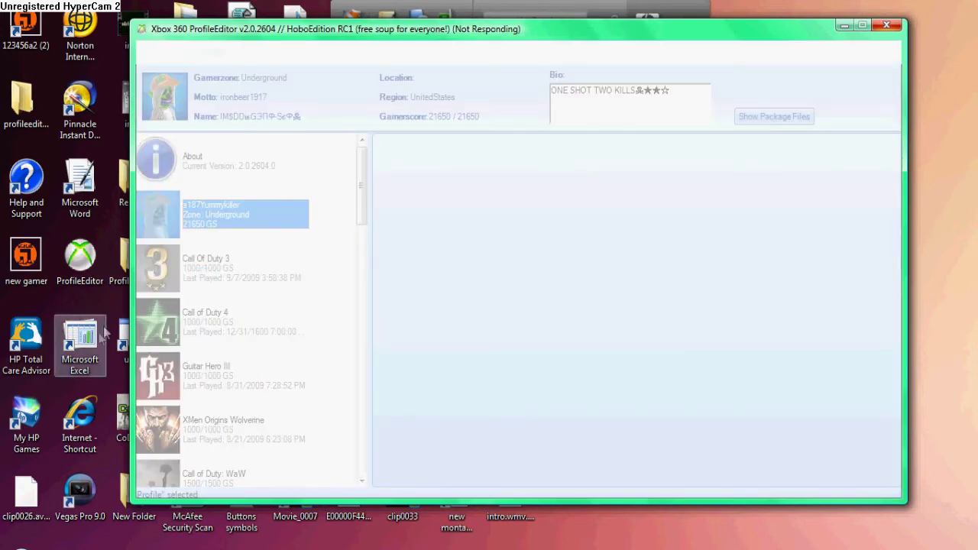
Unlock all achievements offline for Call Of Duty 3 and Guitar Hero III, confirming each warning, then close the editor
click(887, 25)
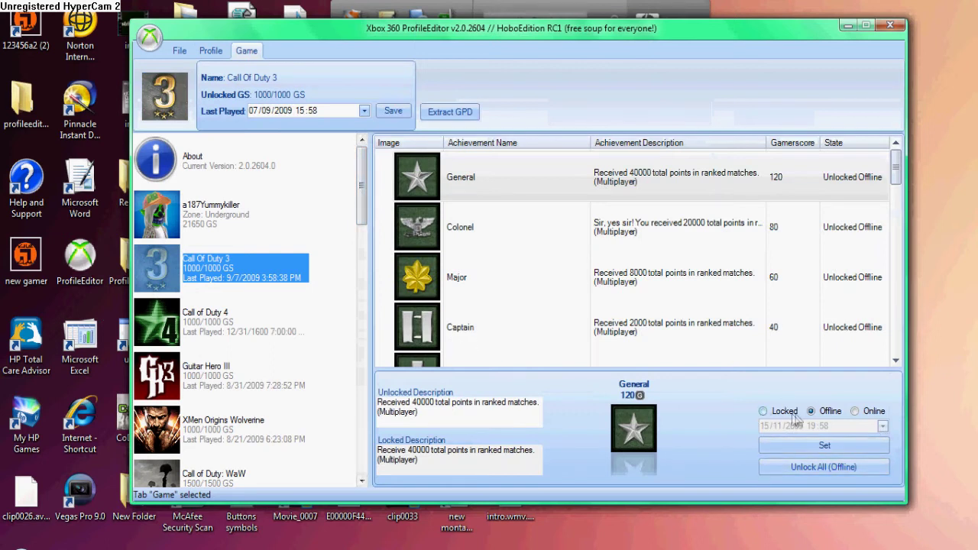
click(815, 467)
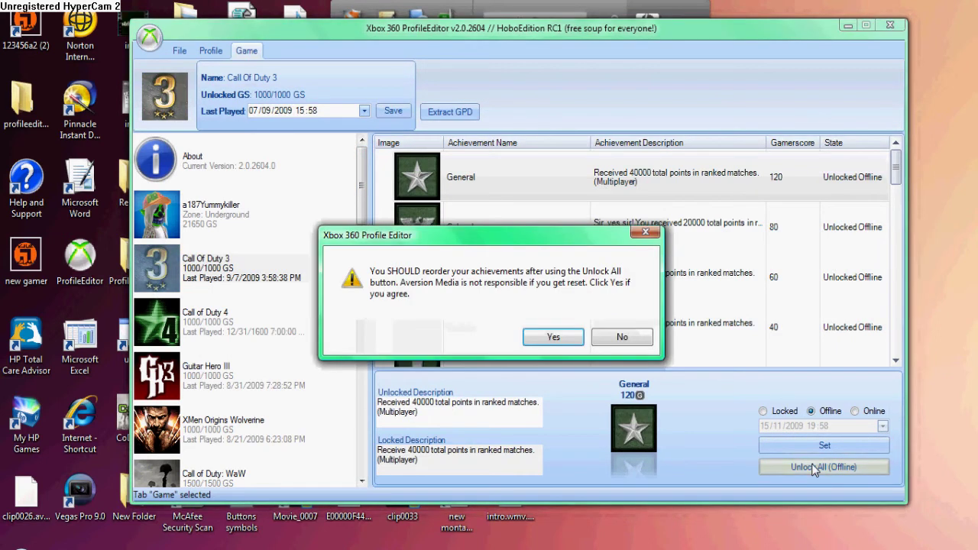
click(555, 339)
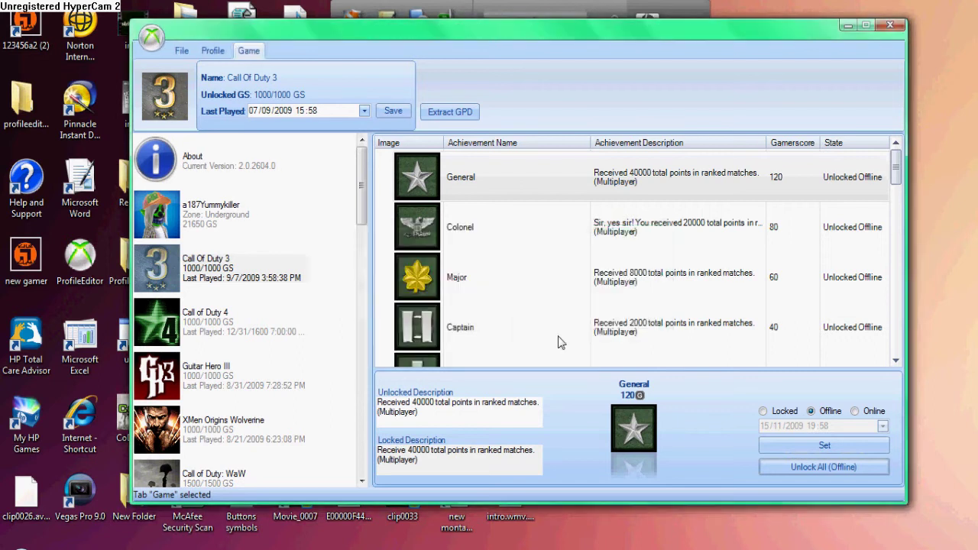
click(206, 390)
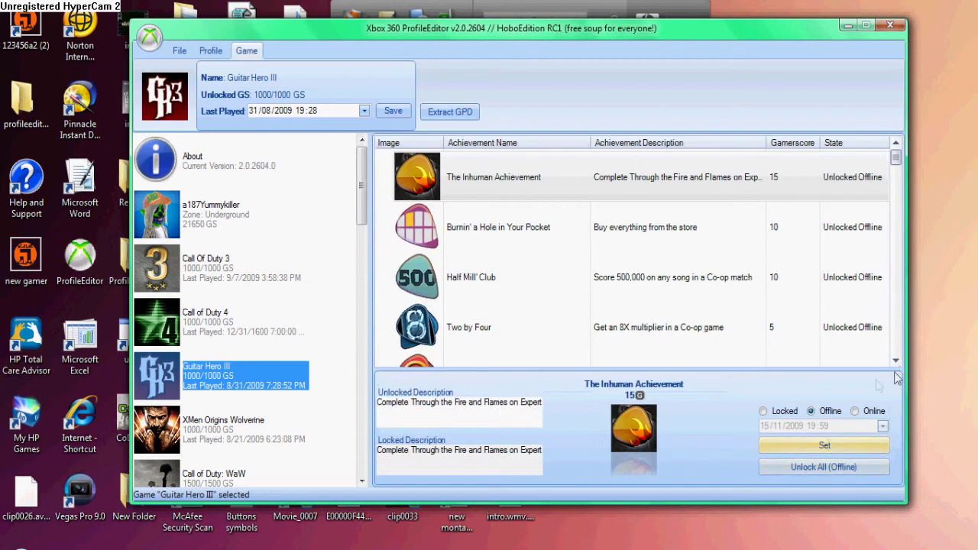
click(828, 465)
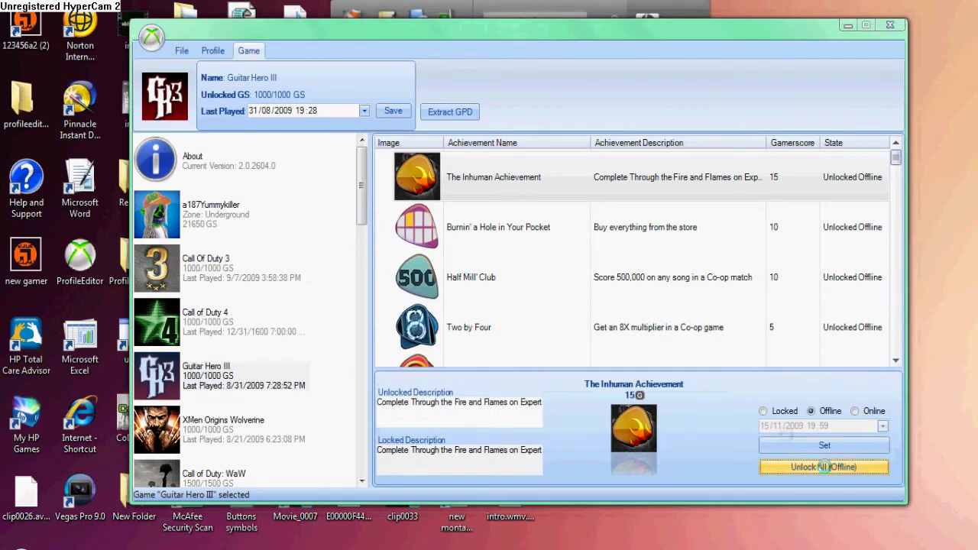
click(567, 338)
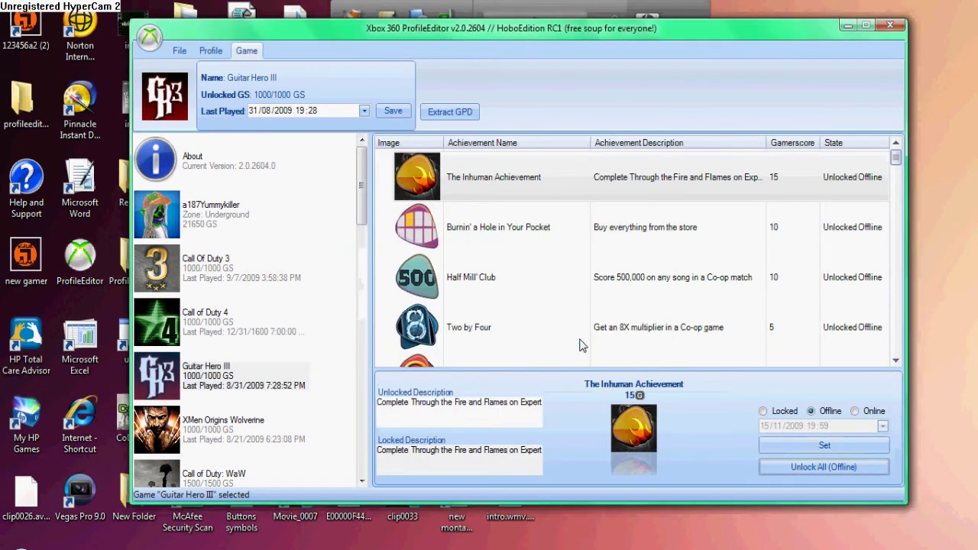
click(888, 26)
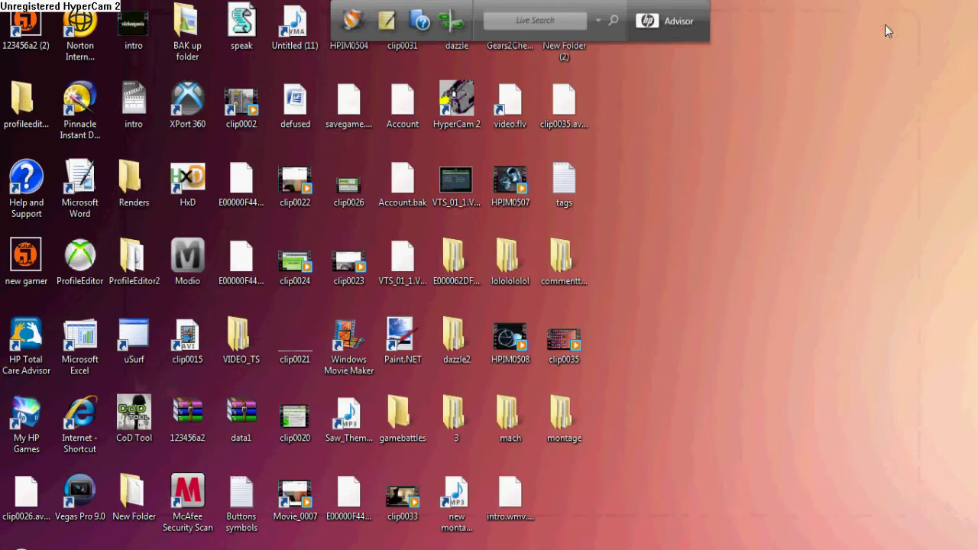
Drop the edited profile file into Modio, rehash and resign it, then close Modio
double_click(200, 280)
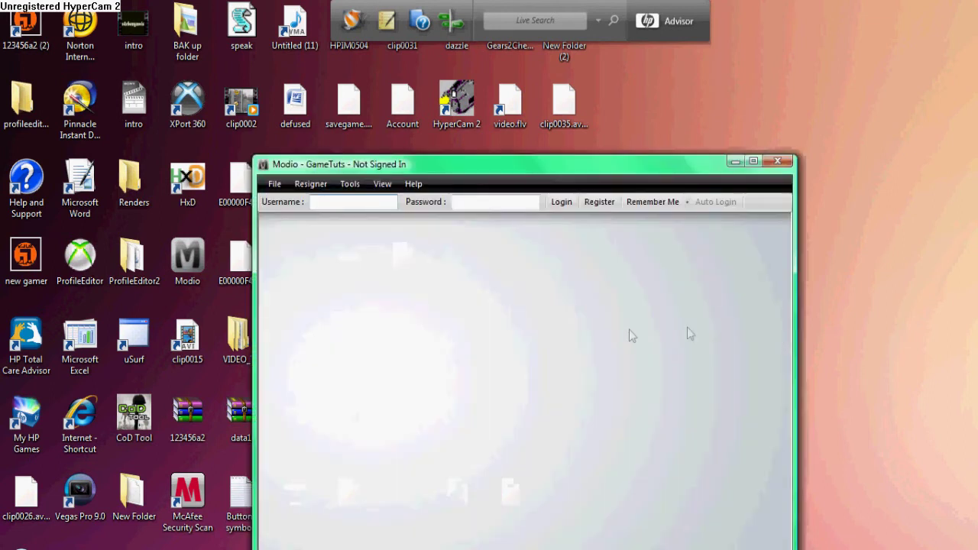
drag(233, 263, 379, 303)
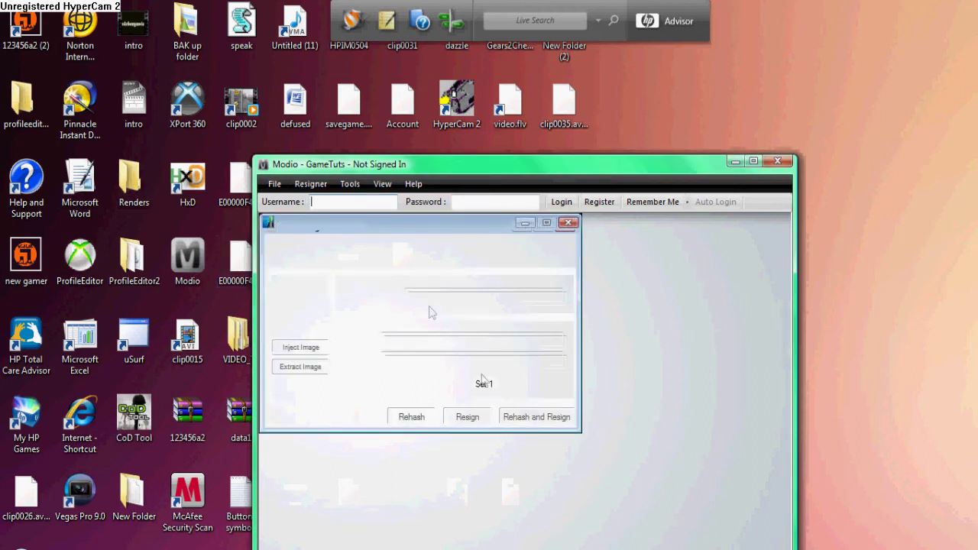
click(532, 414)
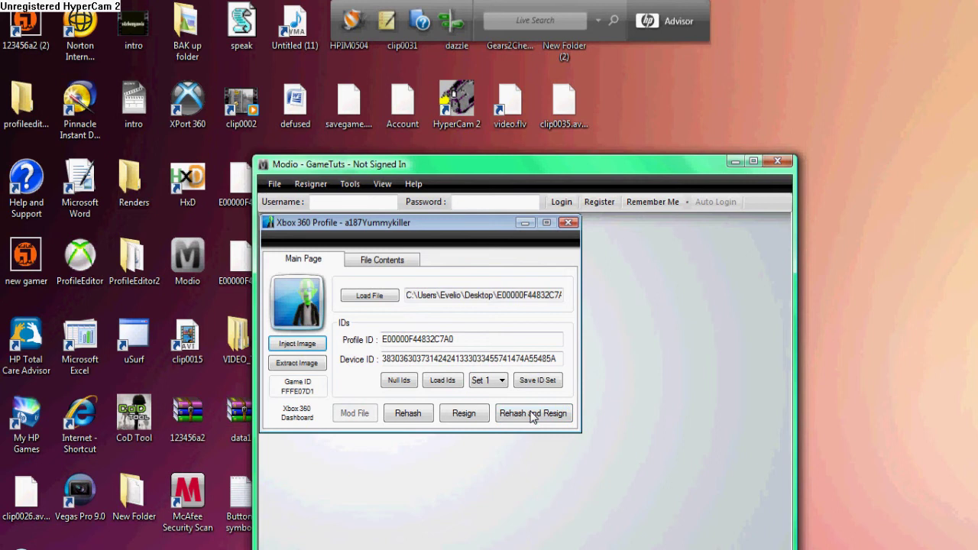
click(775, 163)
double_click(178, 107)
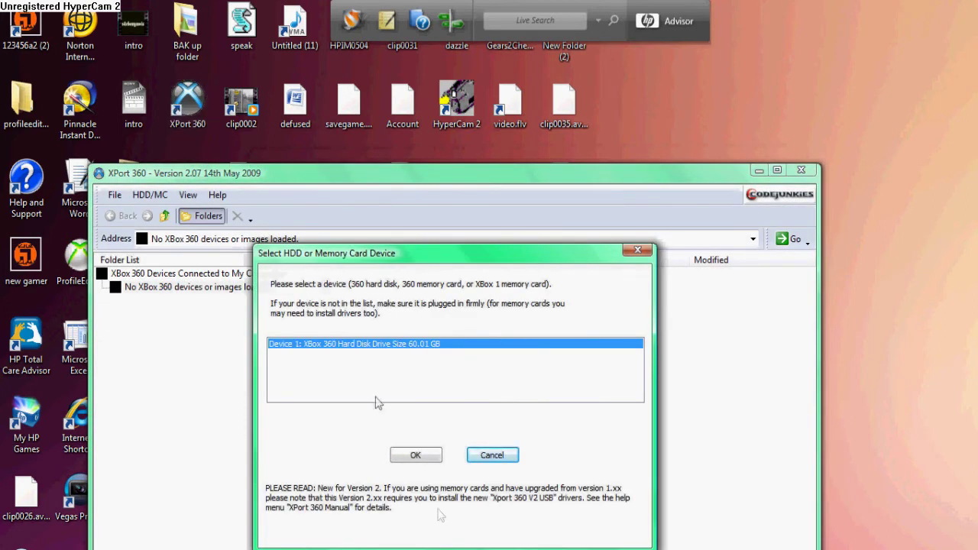
Connect to the hard drive and browse Partition 3 > Content > profile folder > FFFE07D1 > 00010000
click(424, 457)
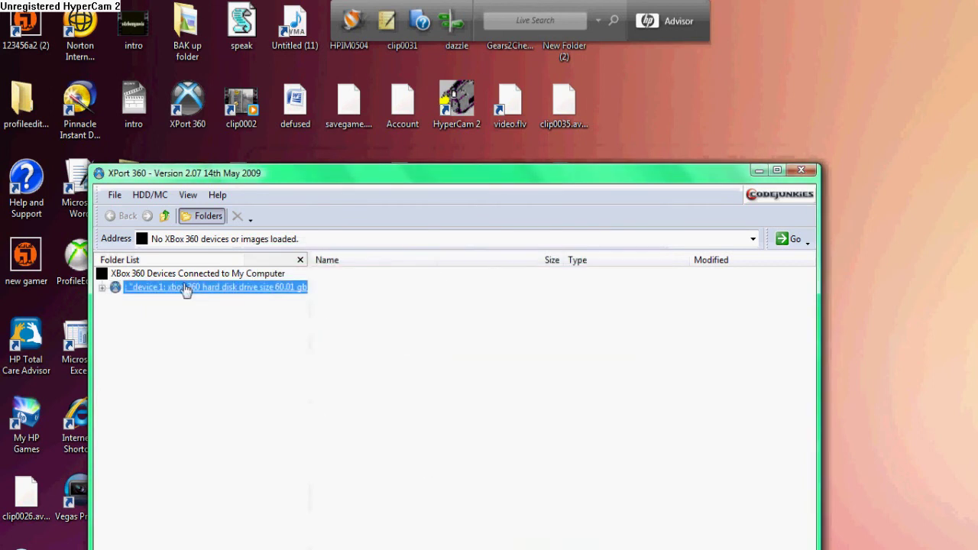
click(161, 329)
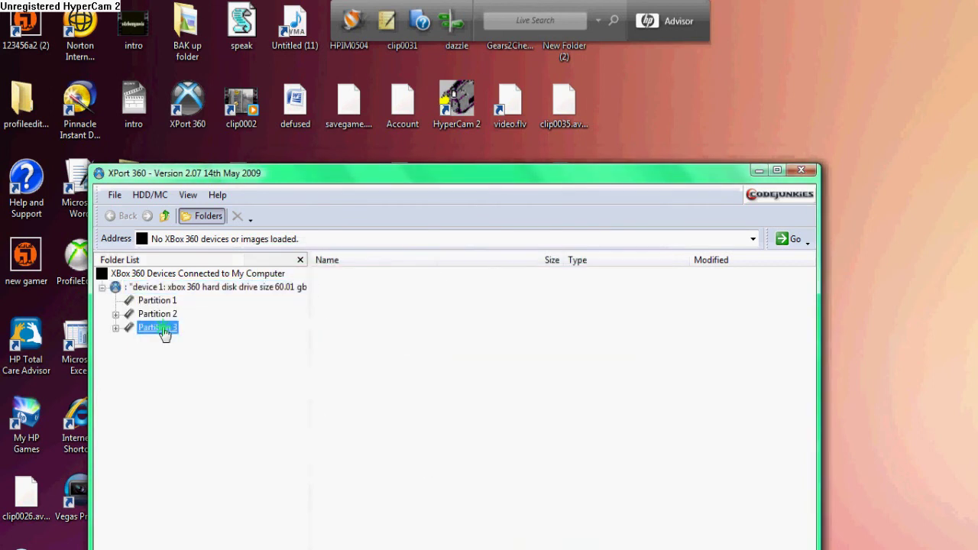
click(173, 355)
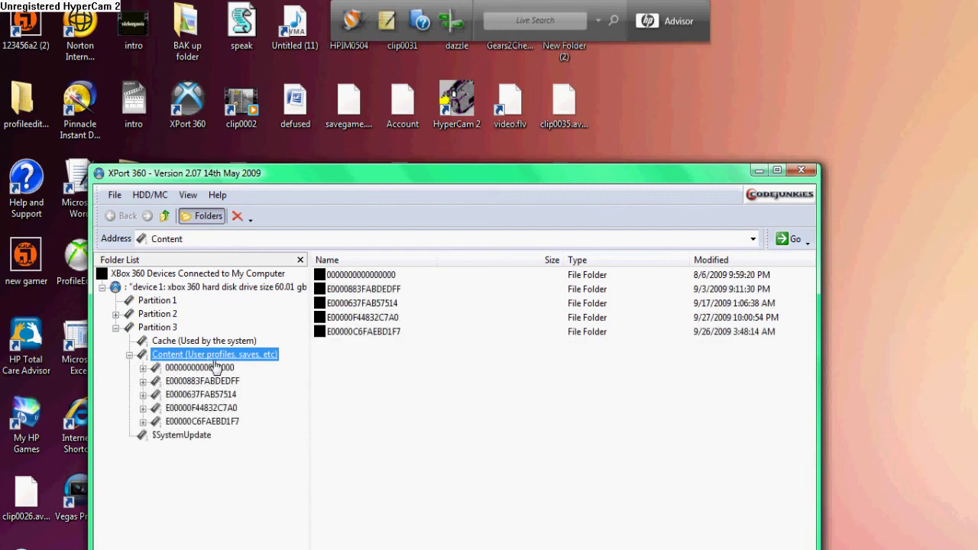
click(226, 408)
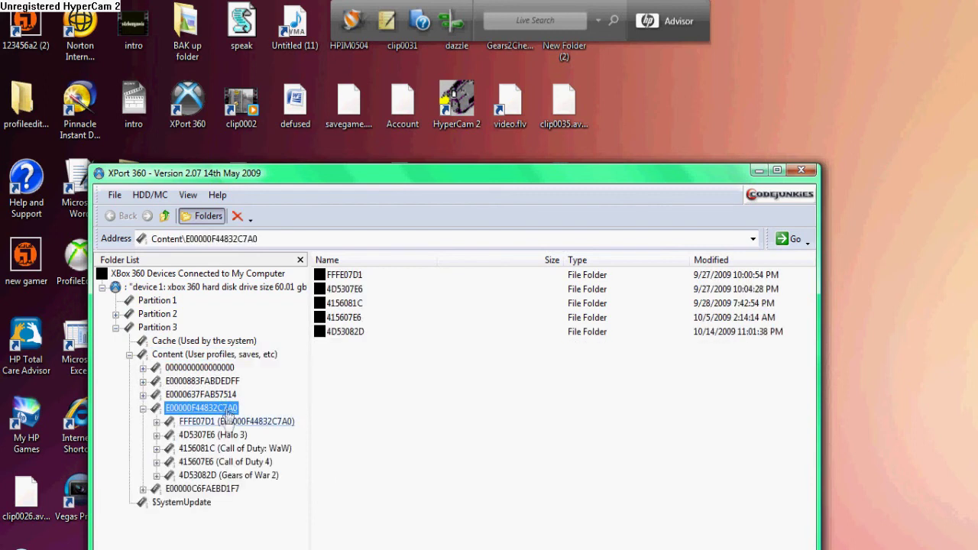
click(204, 423)
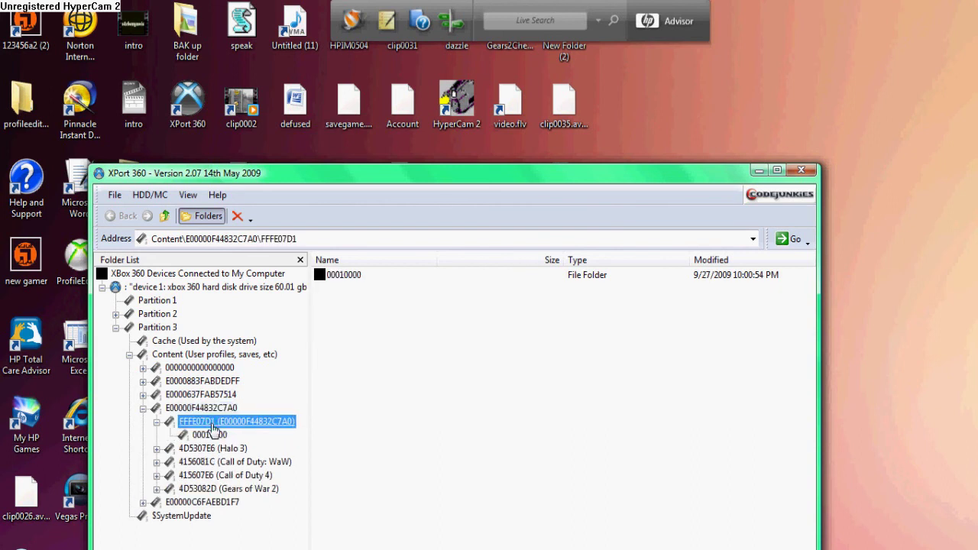
click(210, 434)
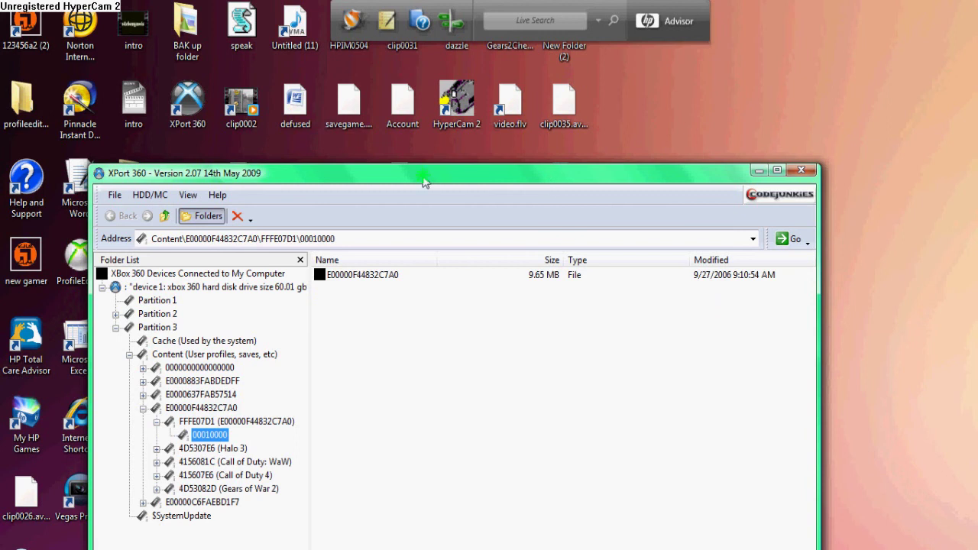
drag(425, 182, 454, 310)
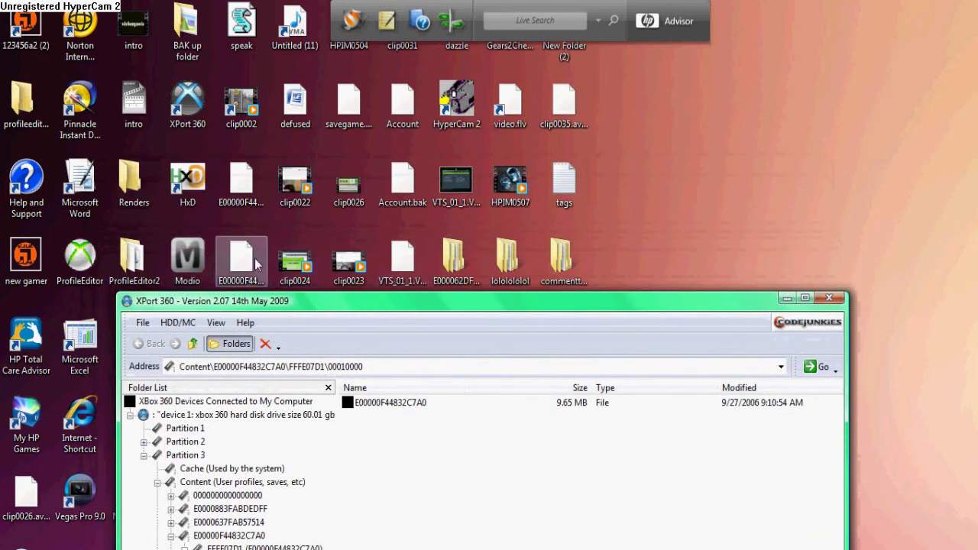
Drag the resigned E00000F44832C7A0 file from the desktop into the drive's 00010000 folder
drag(257, 264, 429, 475)
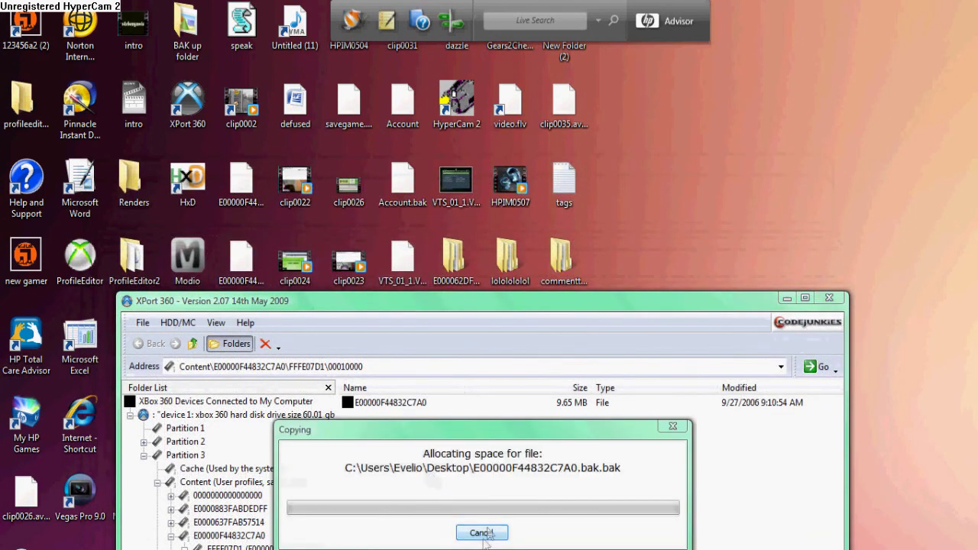